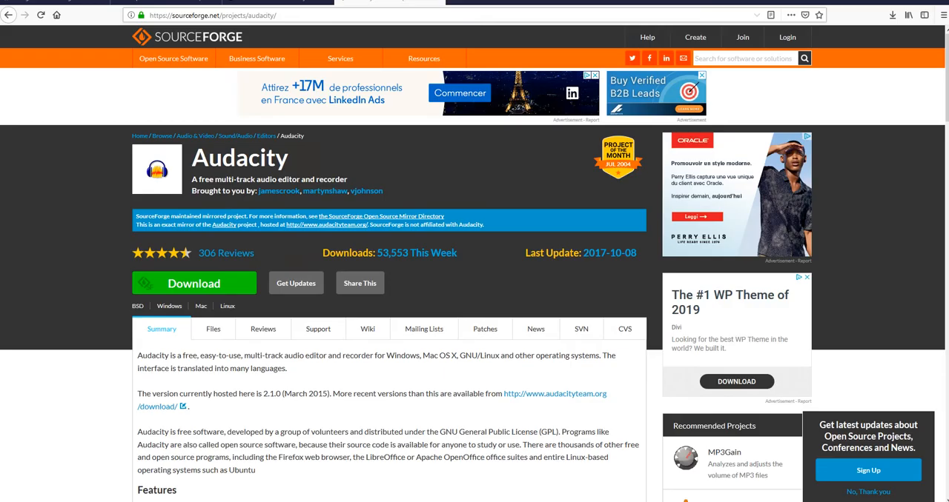
View the example YouTube video that shows an audio waveform over a still image.
{"action": "left_click", "coordinate": [166, 2]}
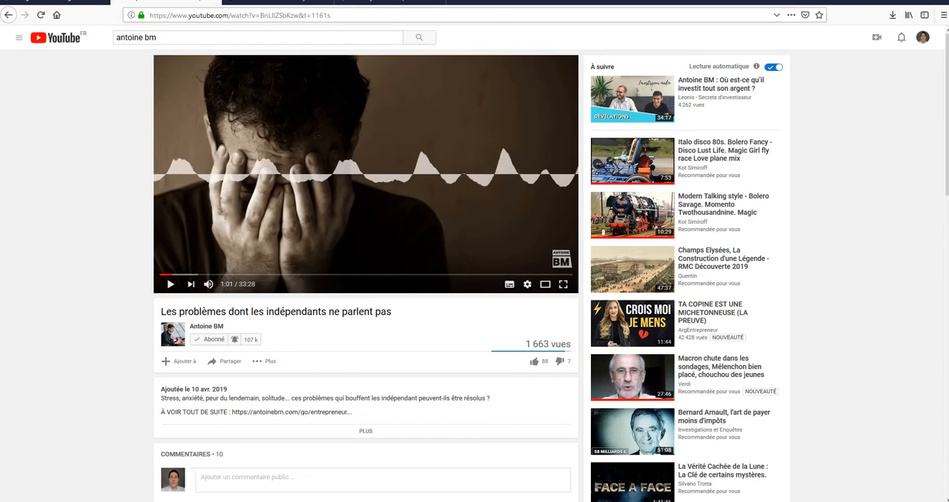
{"action": "left_click", "coordinate": [390, 3]}
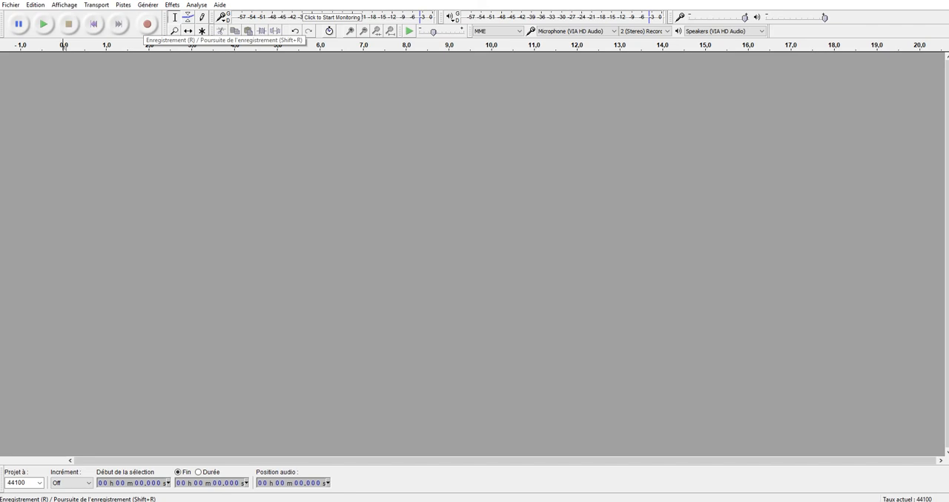
Switch to Audacity and record a stereo audio track of about 12 seconds.
{"action": "left_click", "coordinate": [148, 25]}
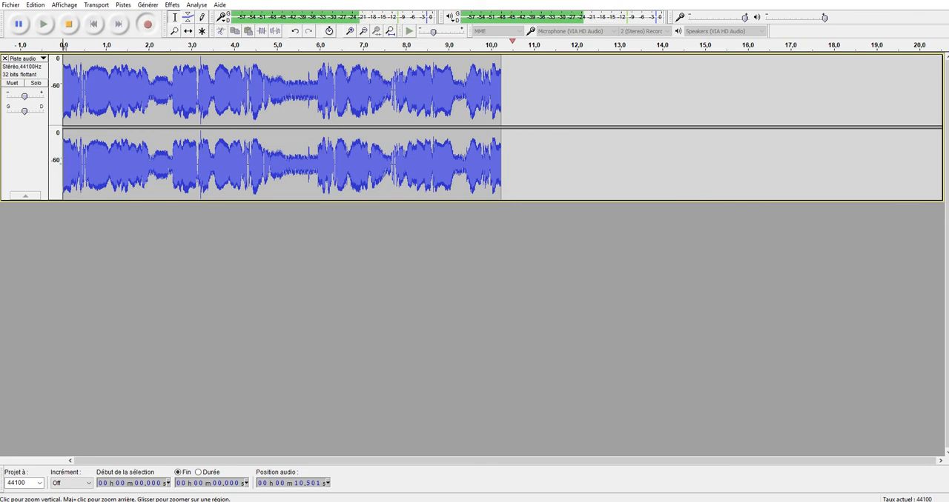
{"action": "left_click", "coordinate": [68, 24]}
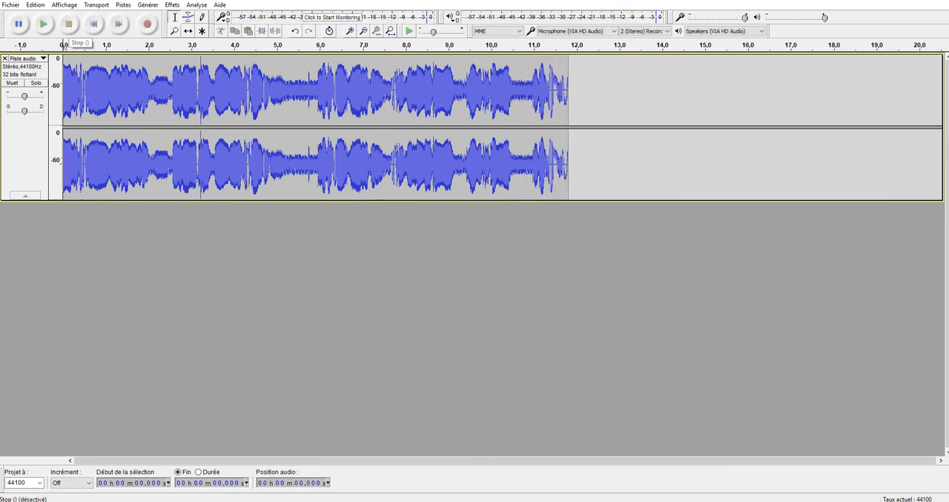
Export the recording to the Desktop as an MP3 named fichier1, leaving the metadata fields empty.
{"action": "left_click", "coordinate": [10, 5]}
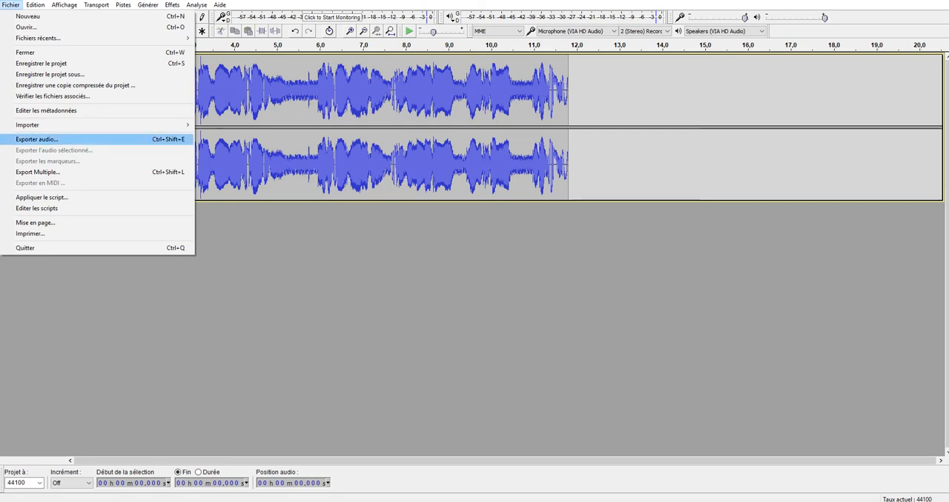
{"action": "left_click", "coordinate": [38, 139]}
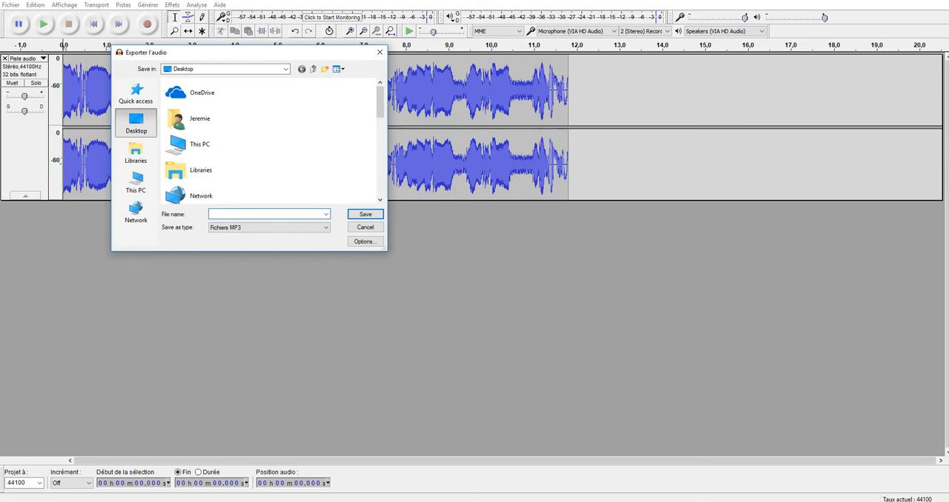
{"action": "type", "text": "f"}
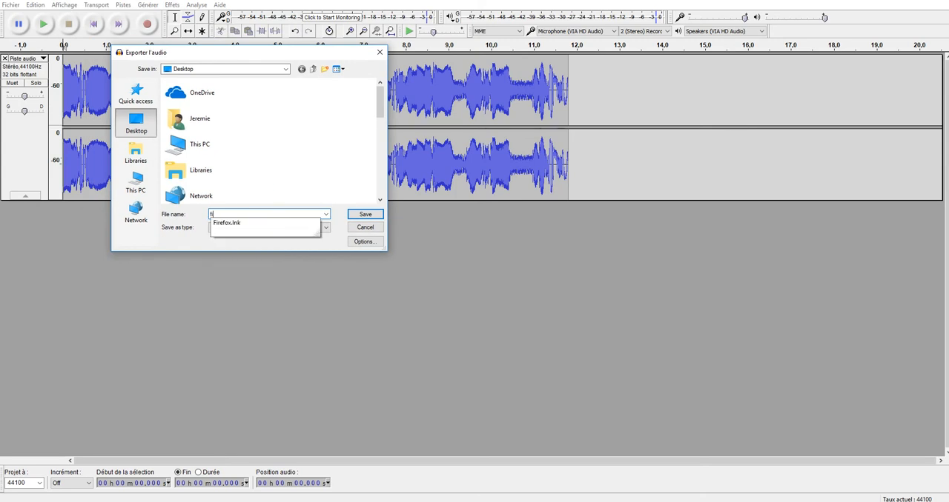
{"action": "type", "text": "ichier1"}
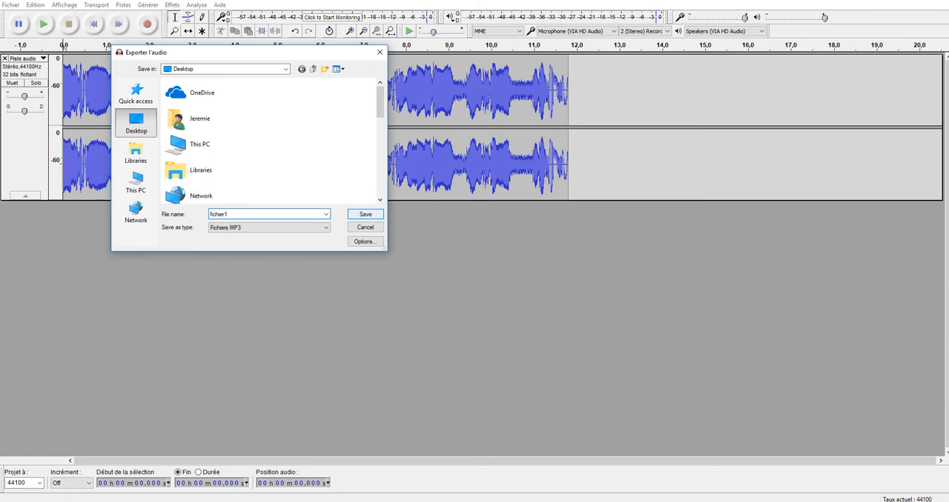
{"action": "left_click", "coordinate": [365, 214]}
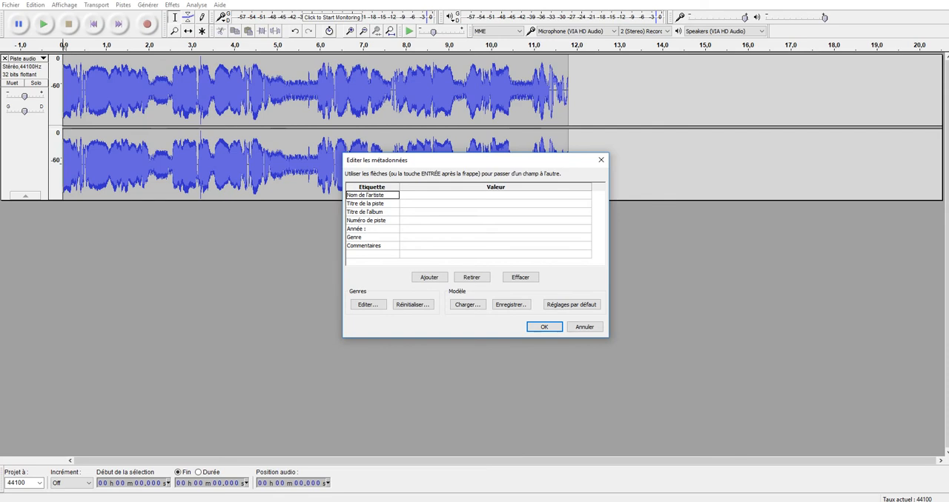
{"action": "key", "text": "Return"}
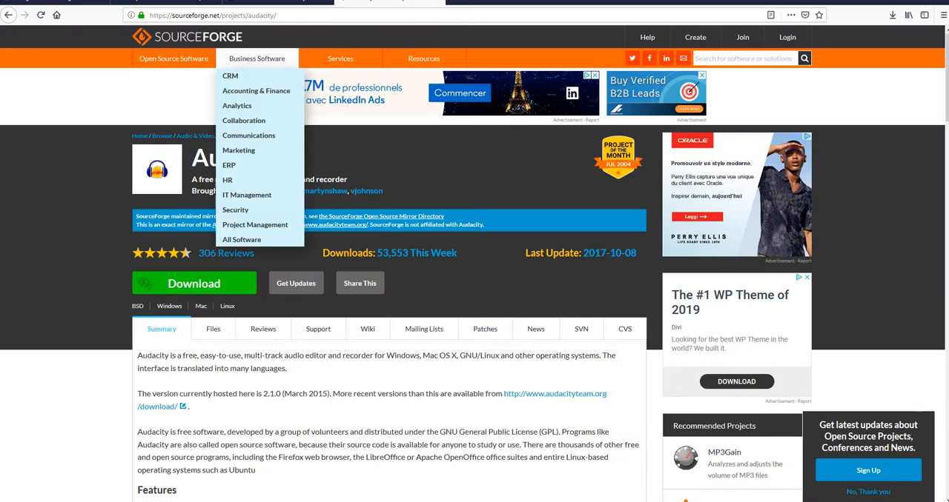
Switch to the Sonic Candle website and move the Sonic Candle application window below the page's navigation links.
{"action": "left_click", "coordinate": [274, 2]}
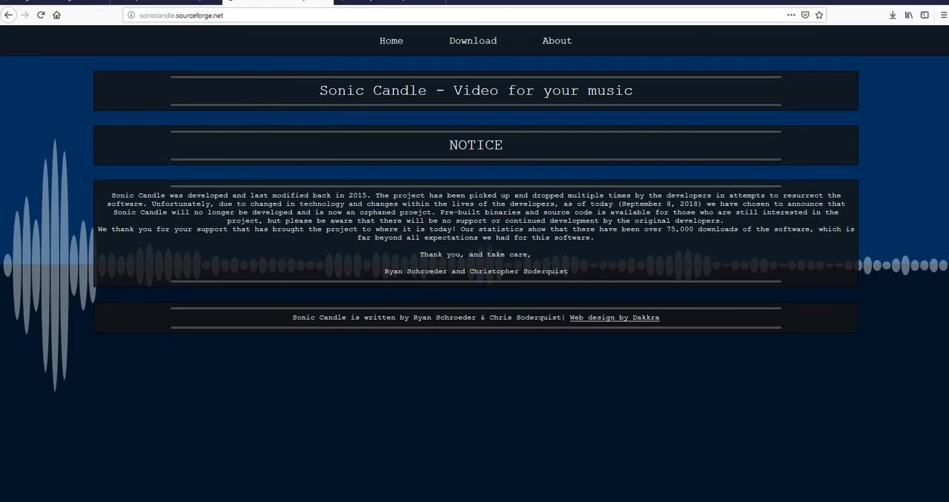
{"action": "mouse_move", "coordinate": [473, 41]}
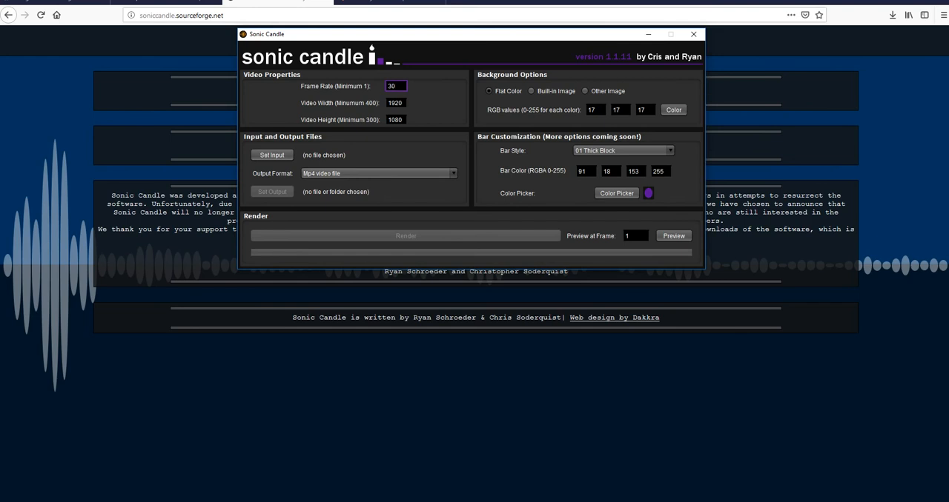
{"action": "left_click_drag", "start_coordinate": [445, 34], "coordinate": [435, 73]}
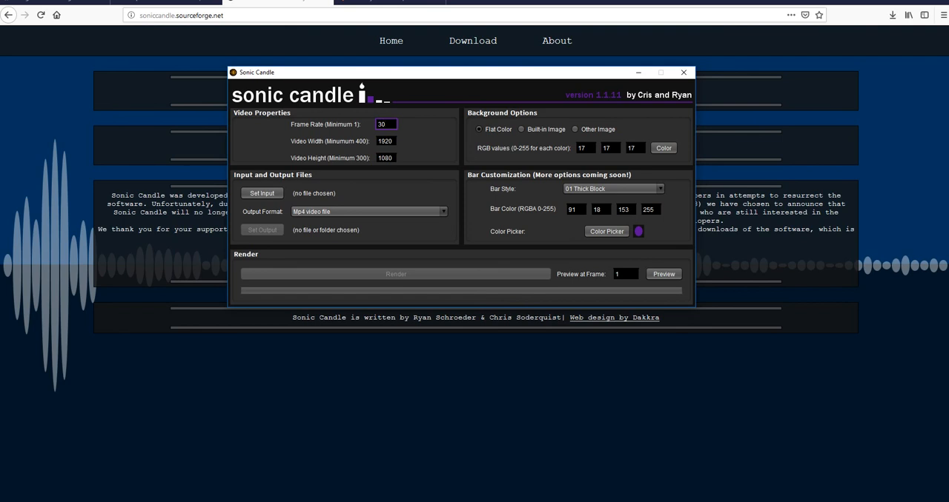
Set fichier1.mp3 from the Desktop as the input audio file in Sonic Candle.
{"action": "left_click", "coordinate": [261, 193]}
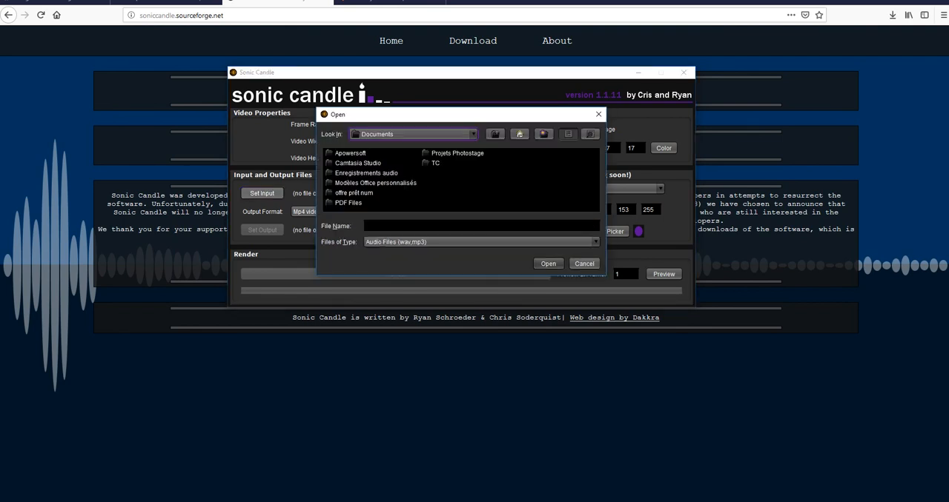
{"action": "left_click", "coordinate": [473, 135]}
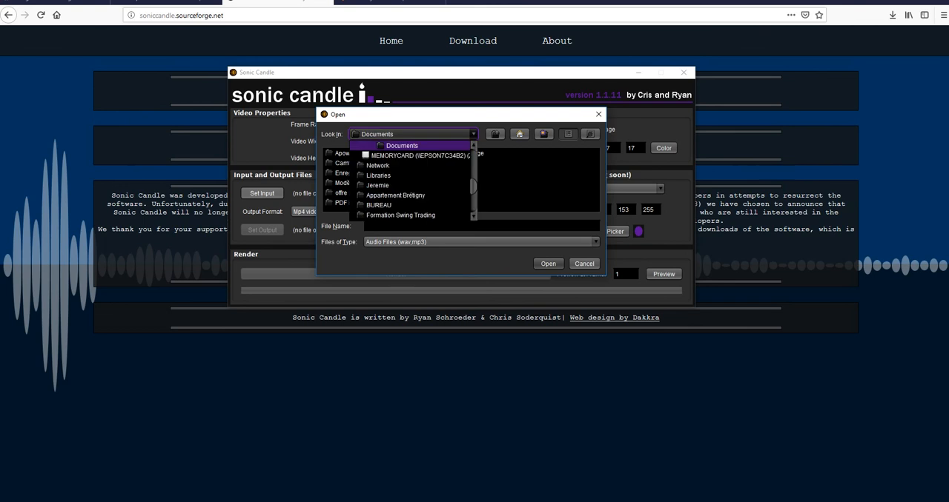
{"action": "scroll", "coordinate": [422, 166], "scroll_direction": "up", "scroll_amount": 5}
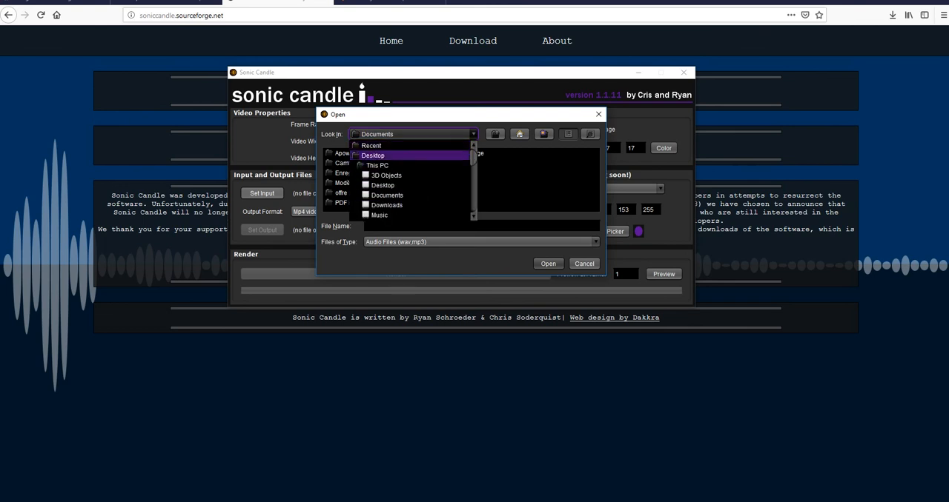
{"action": "left_click", "coordinate": [383, 186]}
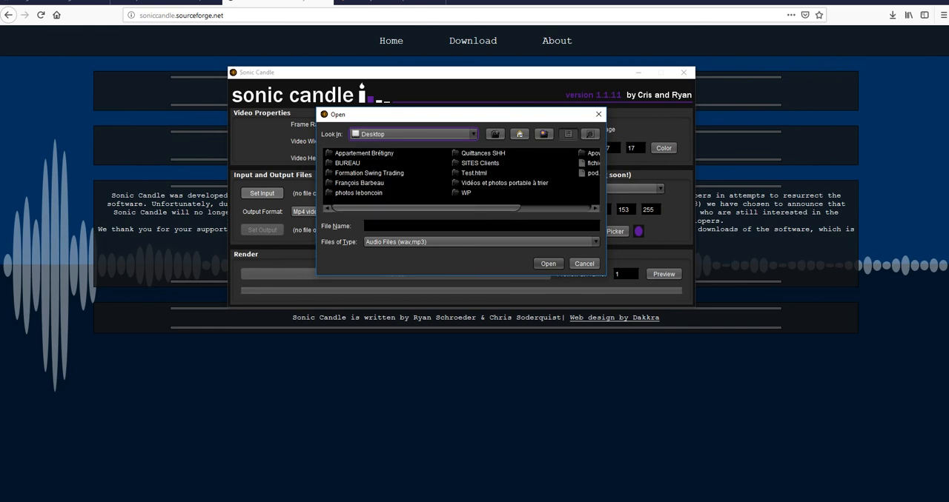
{"action": "left_click_drag", "start_coordinate": [430, 209], "coordinate": [463, 208]}
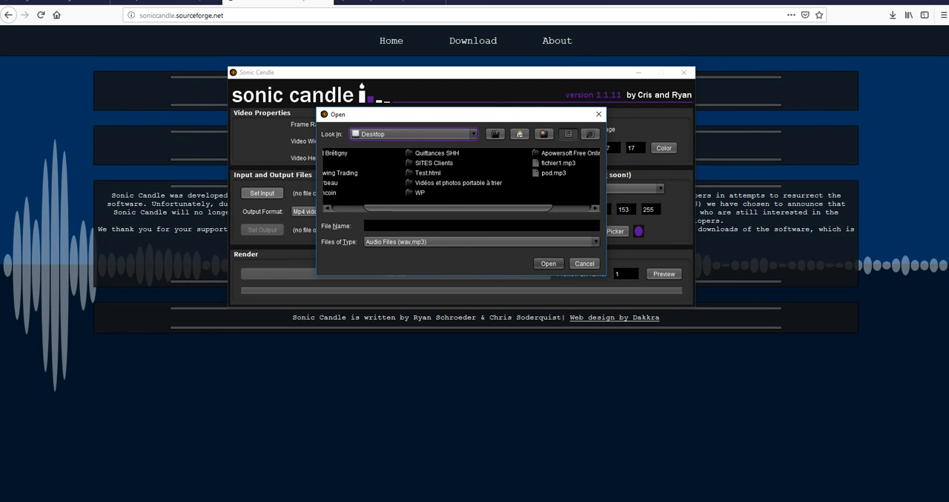
{"action": "left_click", "coordinate": [557, 164]}
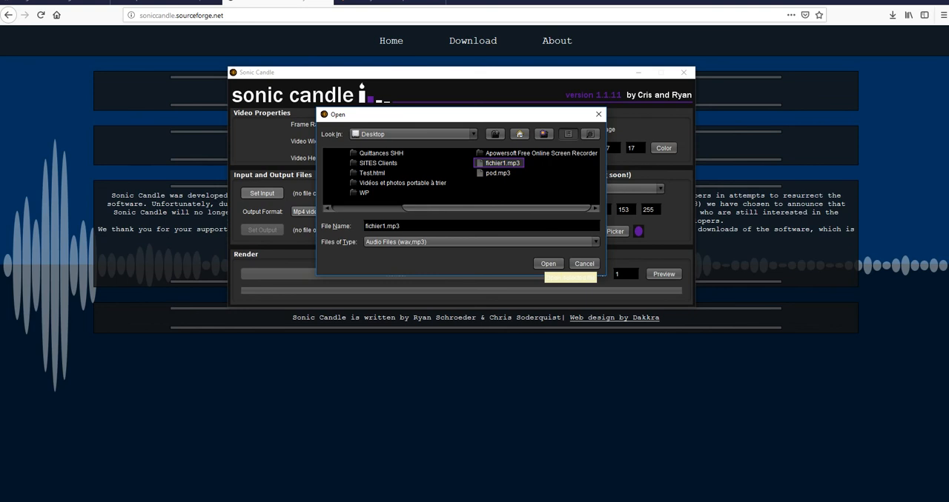
{"action": "left_click", "coordinate": [548, 264]}
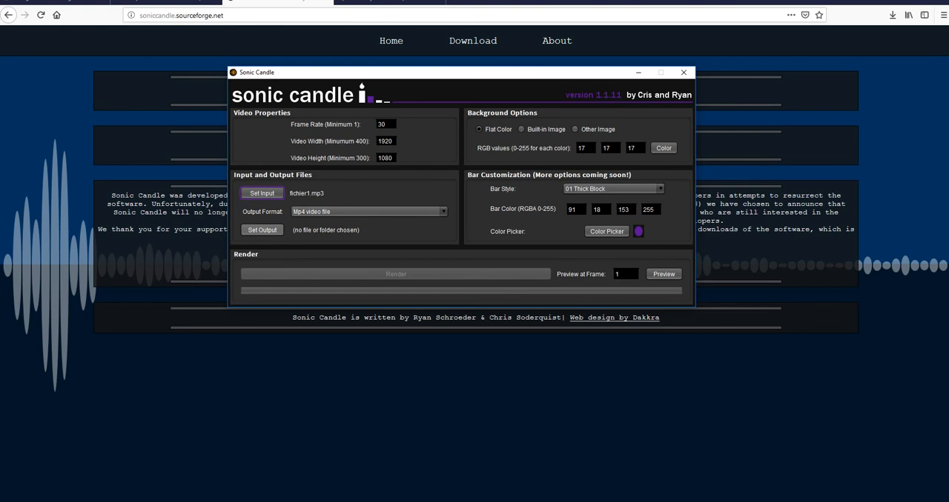
Set the video's output file to podcast1 on the Desktop.
{"action": "left_click", "coordinate": [262, 230]}
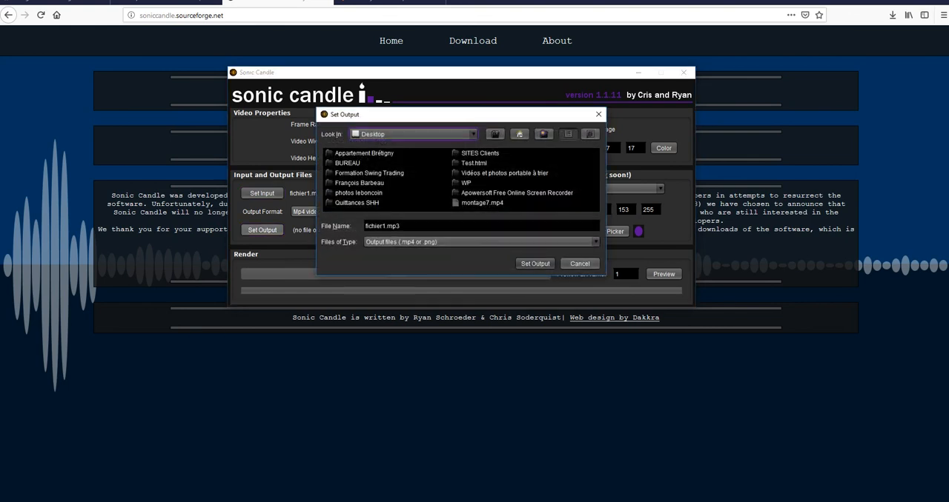
{"action": "left_click", "coordinate": [347, 163]}
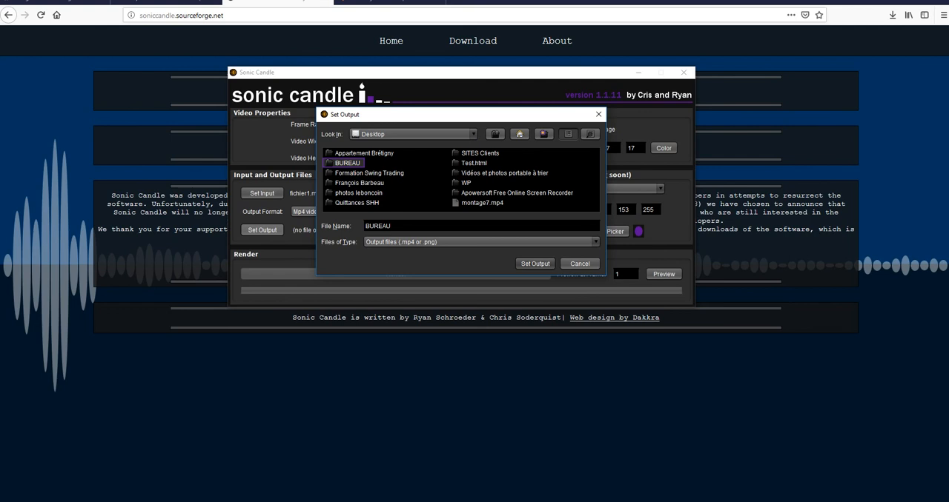
{"action": "left_click", "coordinate": [391, 226]}
{"action": "key", "text": "ctrl+a"}
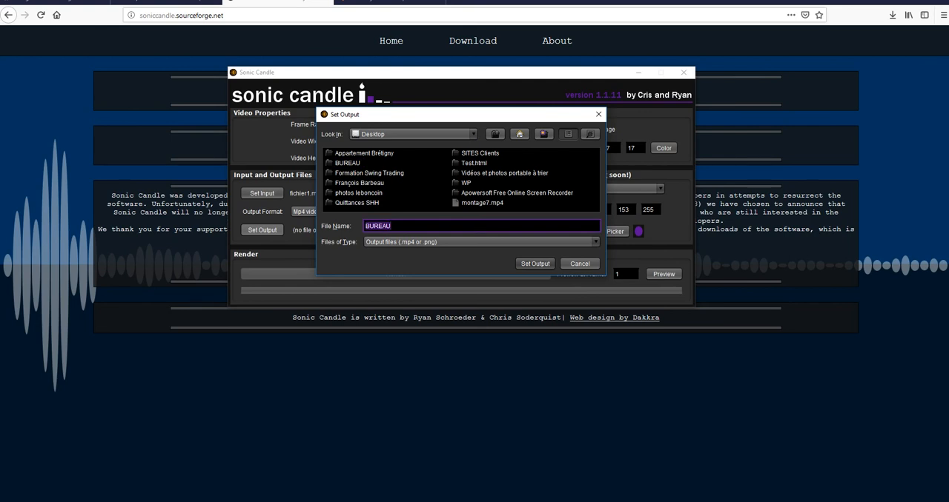
{"action": "type", "text": "podcast1"}
{"action": "key", "text": "Return"}
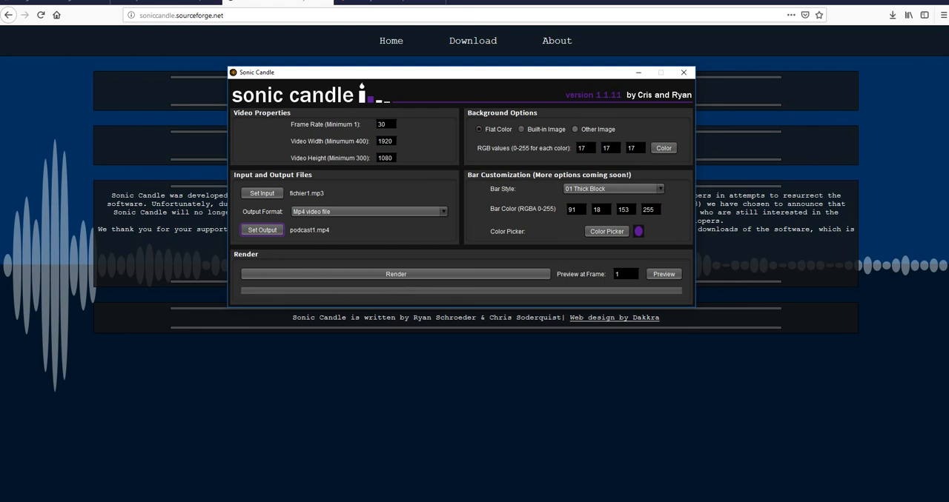
{"action": "left_click", "coordinate": [576, 130]}
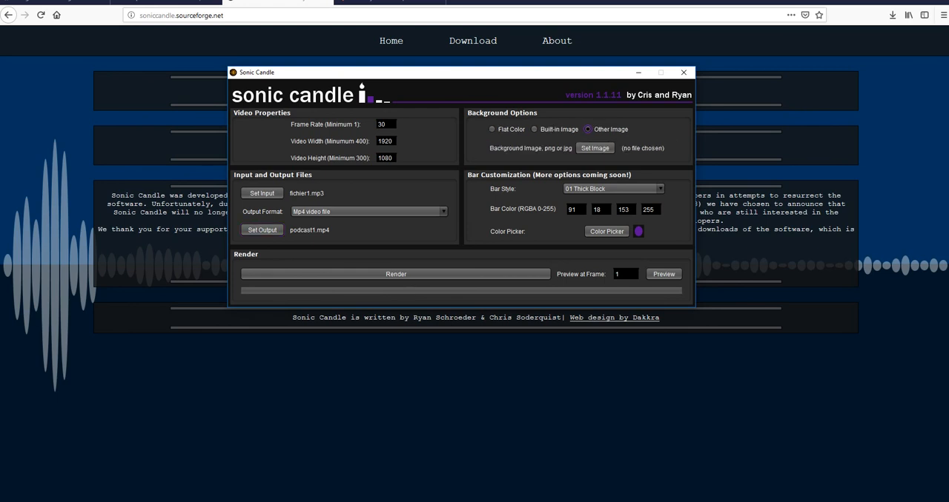
{"action": "left_click", "coordinate": [595, 149]}
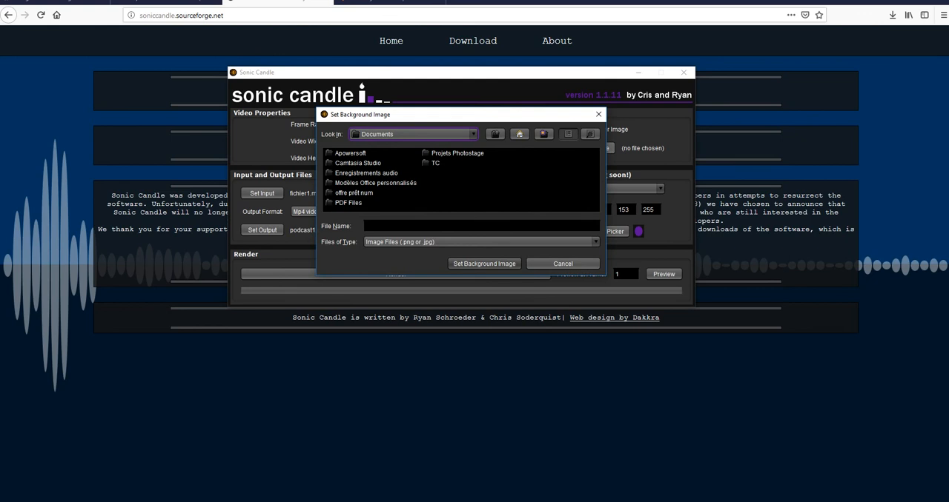
{"action": "left_click", "coordinate": [473, 134]}
{"action": "scroll", "coordinate": [437, 175], "scroll_direction": "up", "scroll_amount": 5}
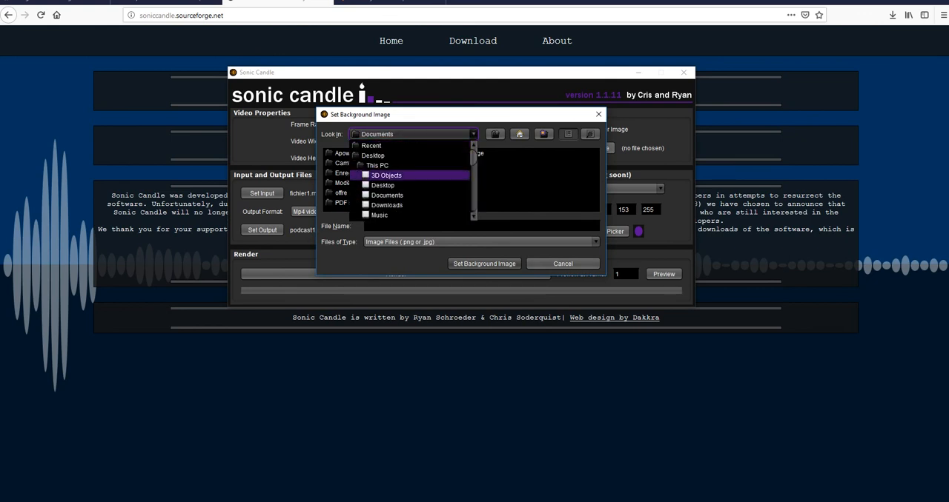
{"action": "left_click", "coordinate": [373, 155]}
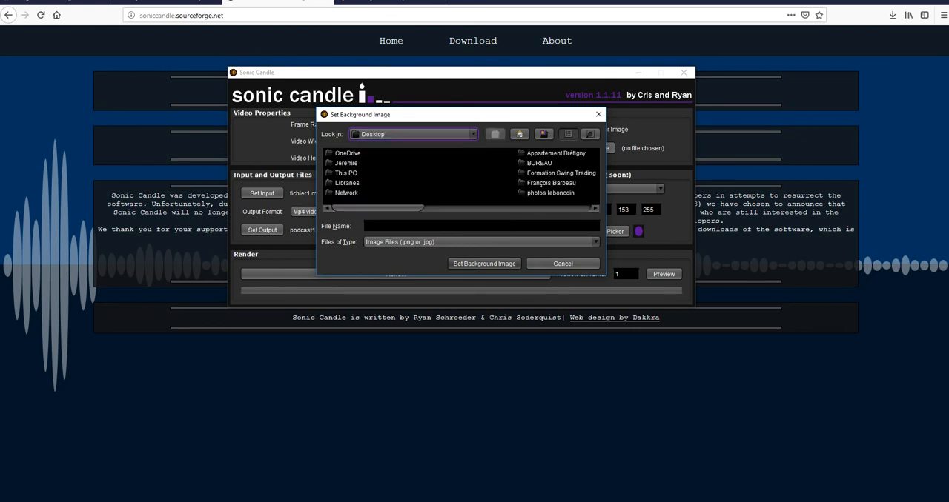
{"action": "left_click_drag", "start_coordinate": [379, 208], "coordinate": [545, 208]}
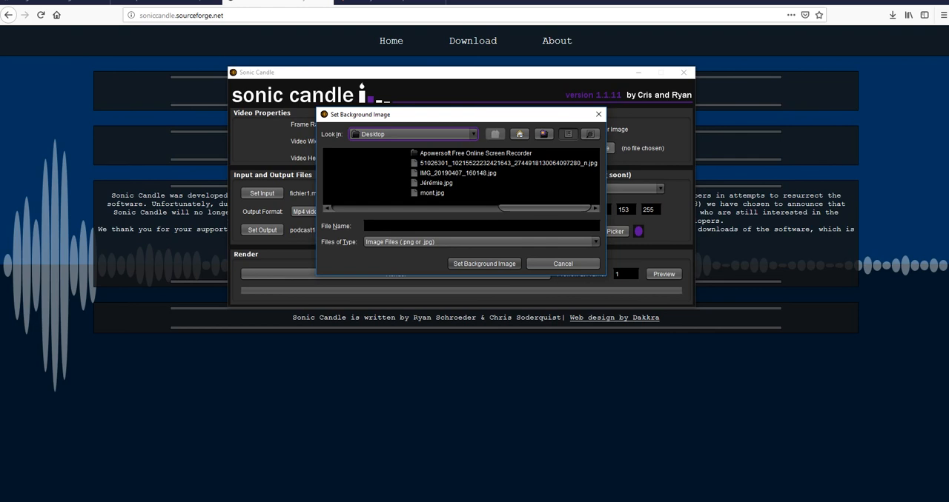
{"action": "double_click", "coordinate": [507, 163]}
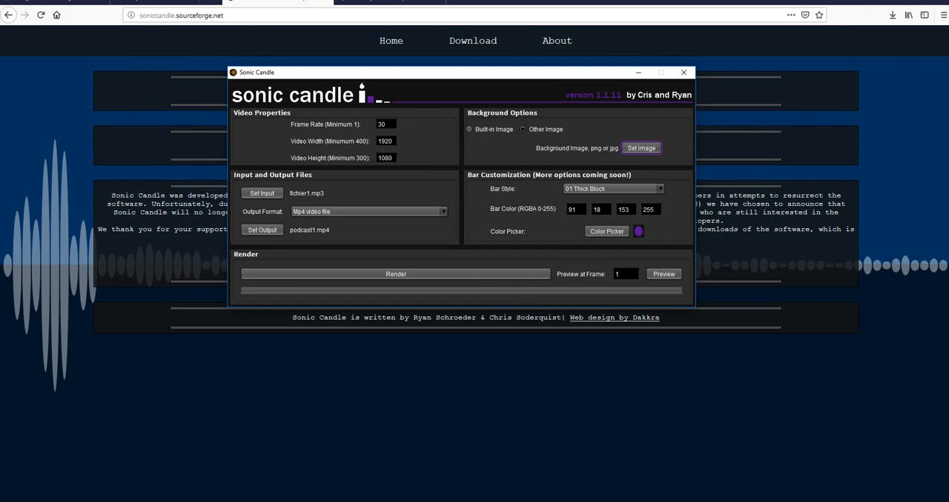
Set the waveform bar style to 03 Thin.
{"action": "left_click", "coordinate": [652, 189]}
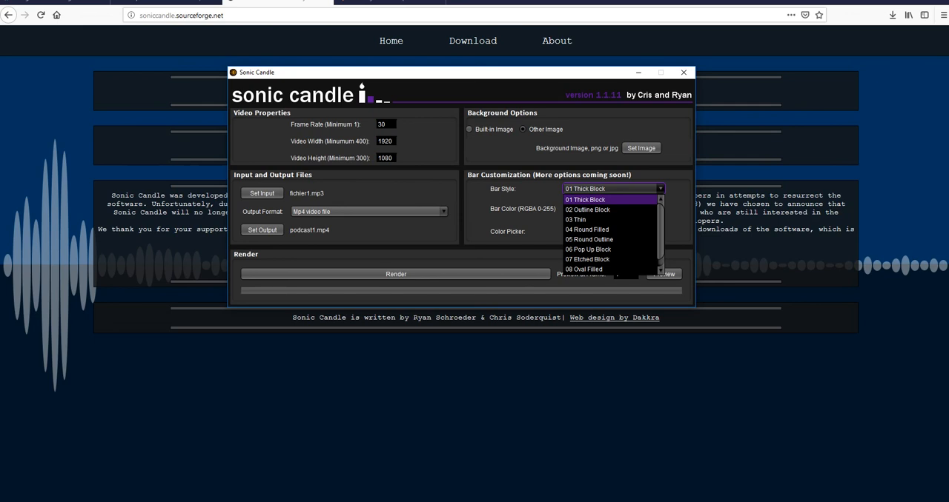
{"action": "key", "text": "Down"}
{"action": "key", "text": "Down"}
{"action": "key", "text": "Down"}
{"action": "key", "text": "Down"}
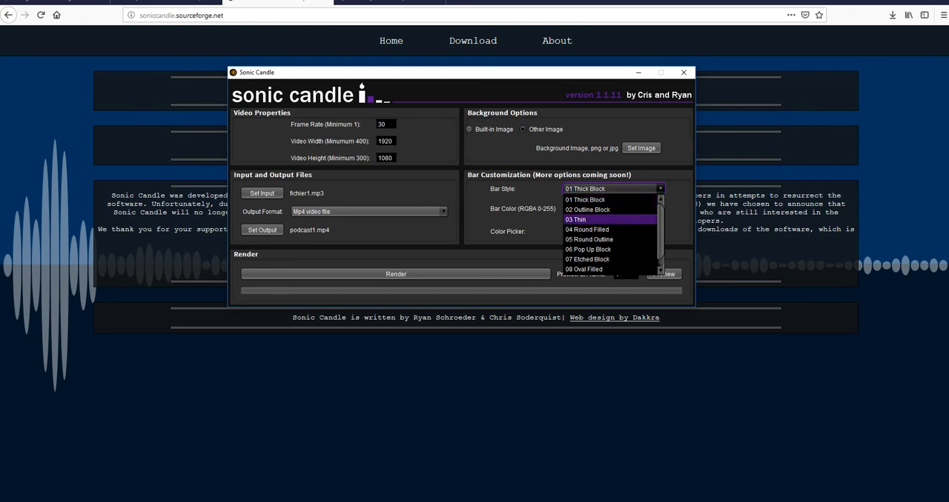
{"action": "key", "text": "Up"}
{"action": "key", "text": "Up"}
{"action": "key", "text": "Up"}
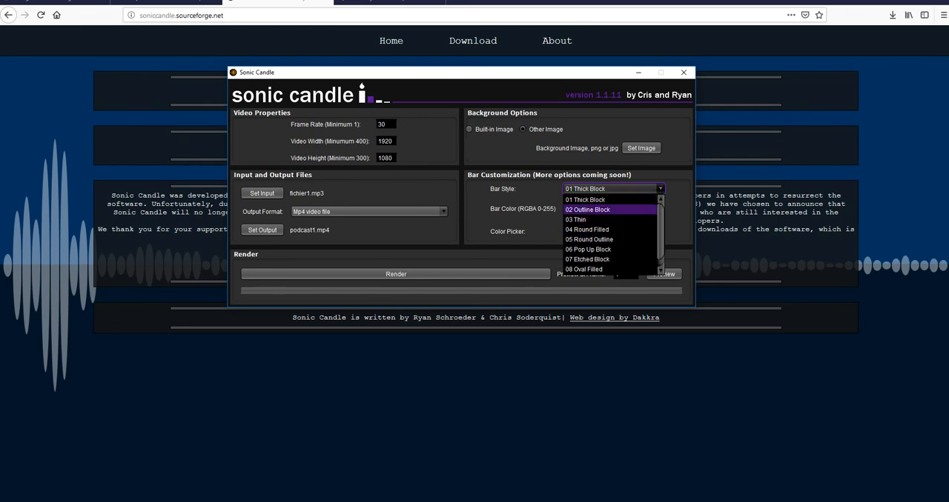
{"action": "key", "text": "Down"}
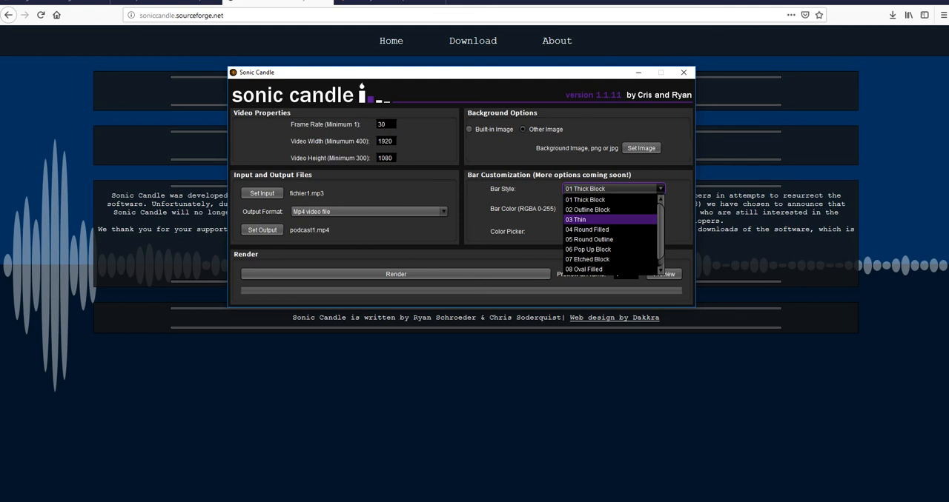
{"action": "key", "text": "Return"}
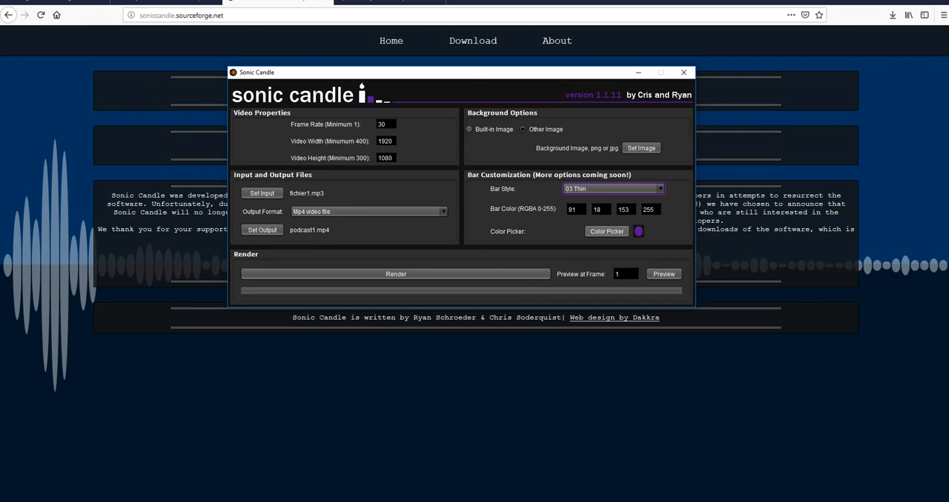
{"action": "left_click", "coordinate": [607, 231]}
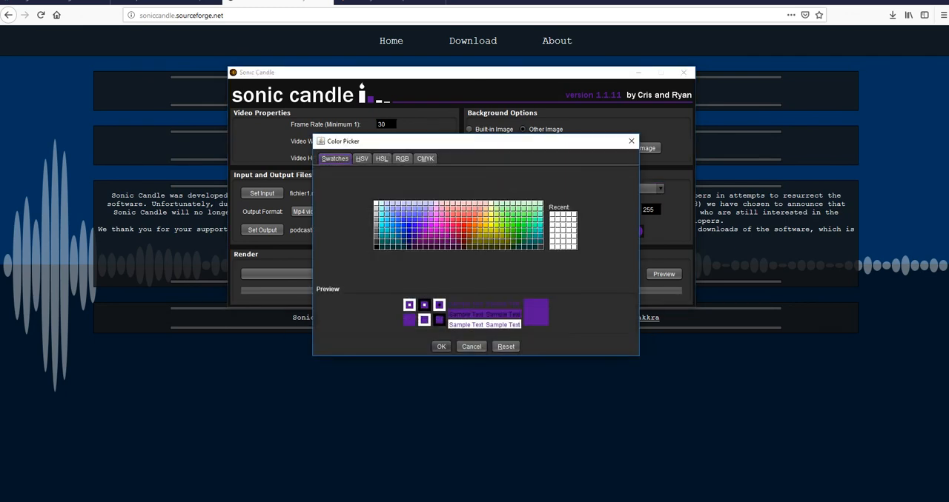
{"action": "left_click", "coordinate": [375, 241]}
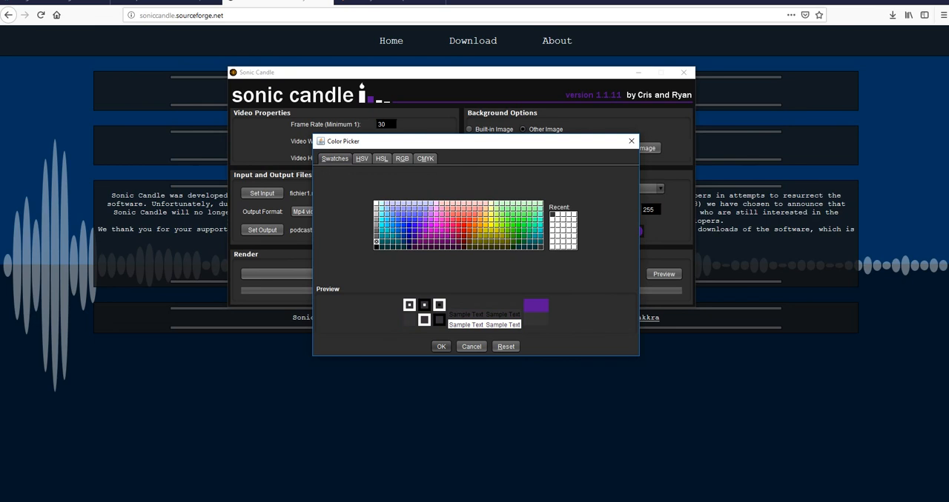
{"action": "left_click", "coordinate": [376, 236]}
{"action": "left_click", "coordinate": [376, 242]}
{"action": "left_click", "coordinate": [631, 140]}
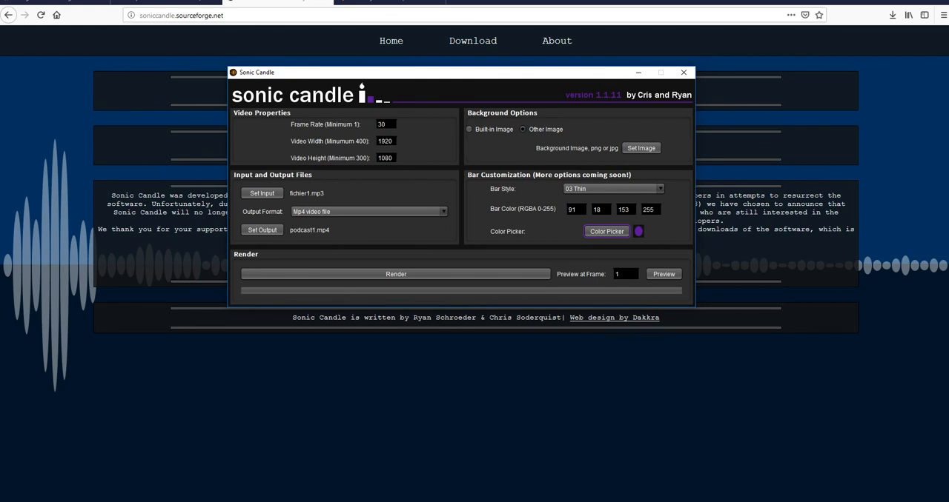
Set the waveform bar color to the dark gray swatch with RGBA values 51, 51, 51, 255.
{"action": "left_click", "coordinate": [606, 231]}
{"action": "left_click", "coordinate": [376, 242]}
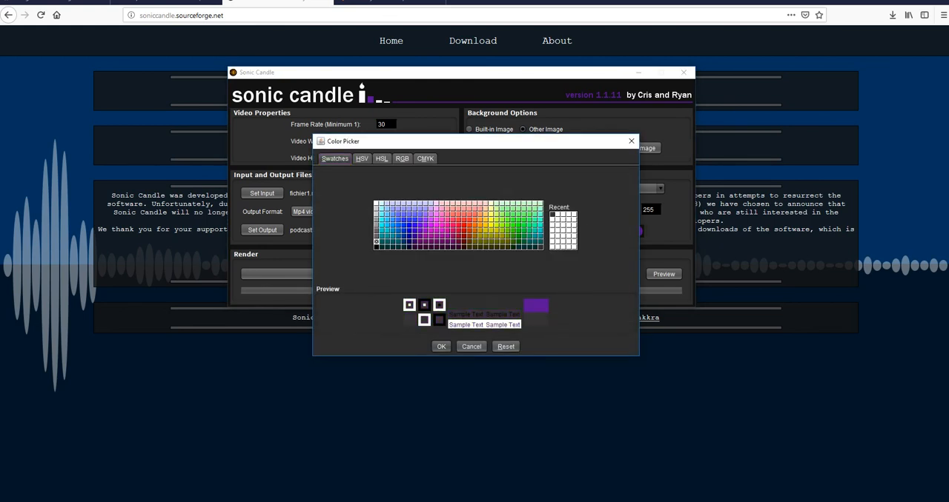
{"action": "left_click", "coordinate": [441, 347]}
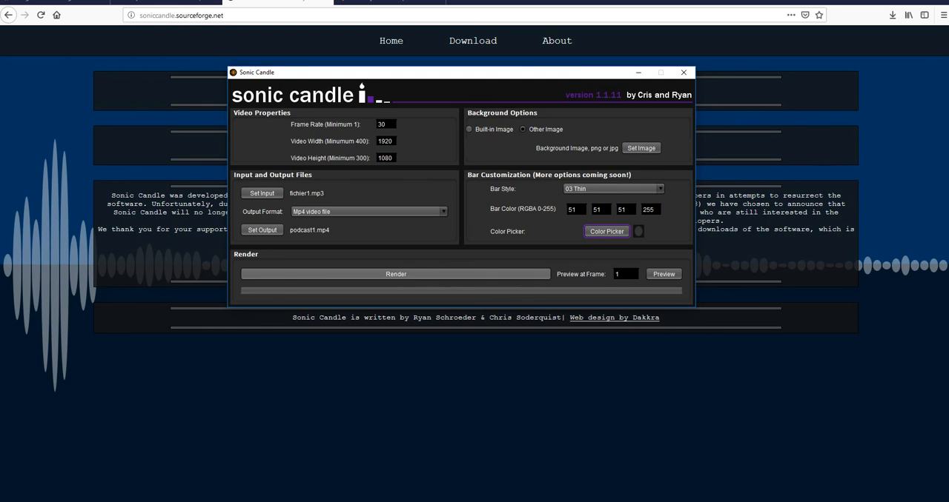
Render the podcast1.mp4 waveform video and dismiss the render messages.
{"action": "left_click", "coordinate": [396, 274]}
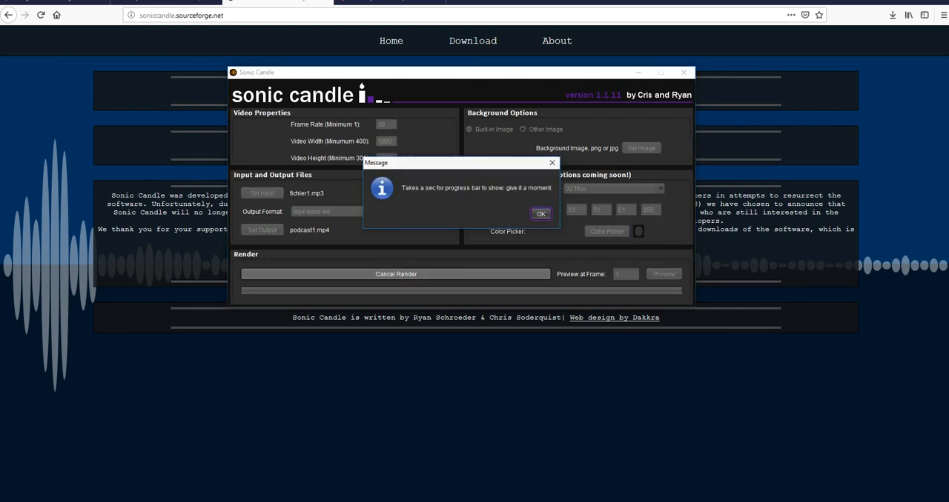
{"action": "key", "text": "Return"}
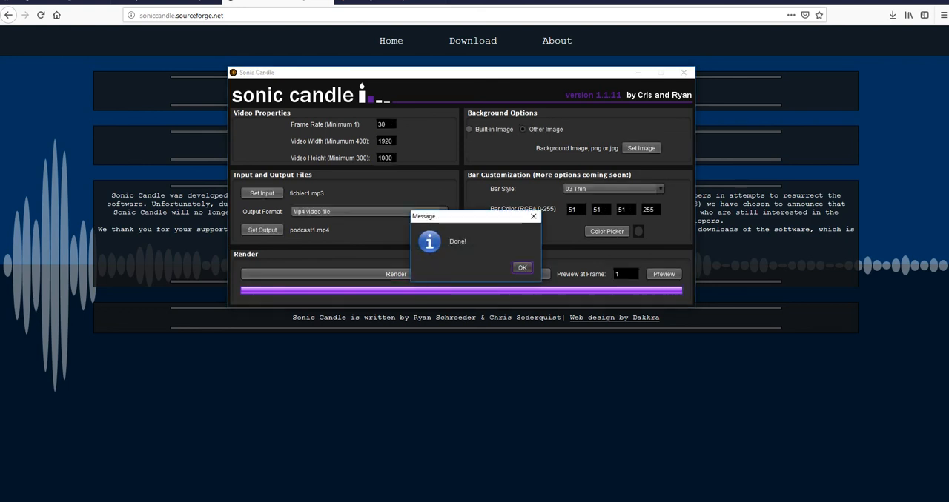
{"action": "key", "text": "Return"}
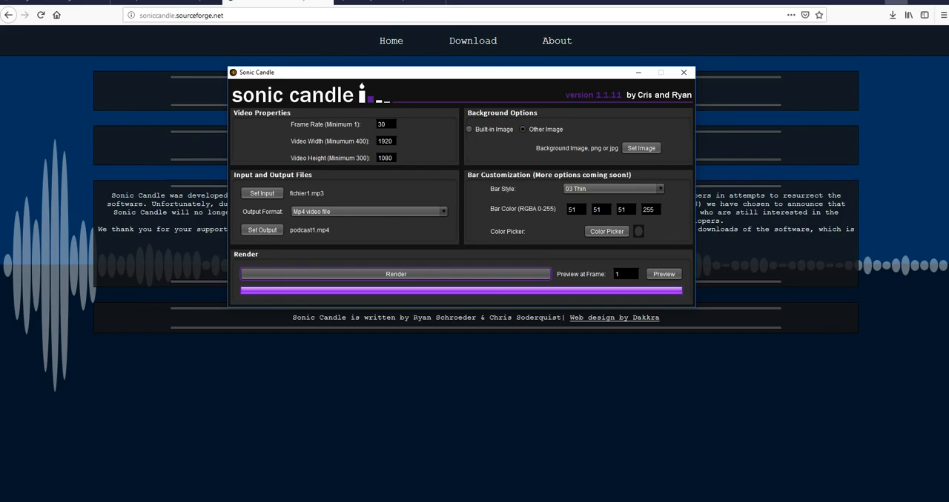
Minimize the browser window to clear the way to the desktop.
{"action": "left_click", "coordinate": [896, 1]}
{"action": "left_click", "coordinate": [896, 1]}
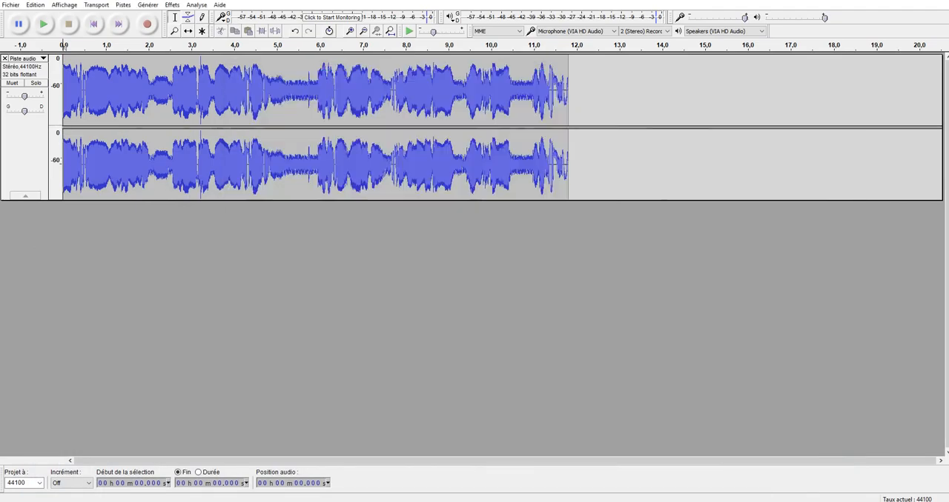